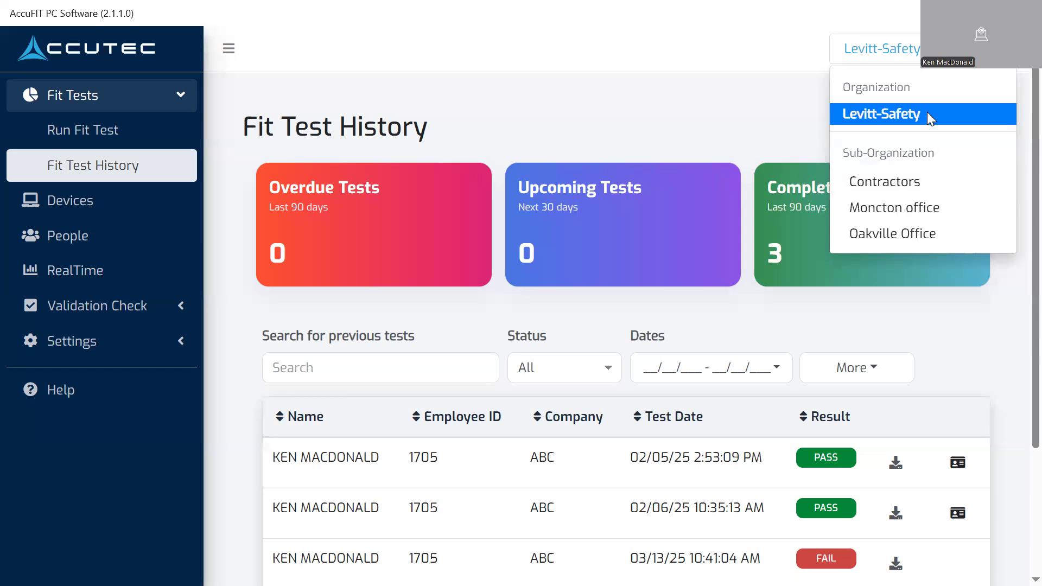
Dismiss the organization list, keeping Levitt-Safety selected, and open the Devices page.
{"action": "left_click", "coordinate": [711, 115]}
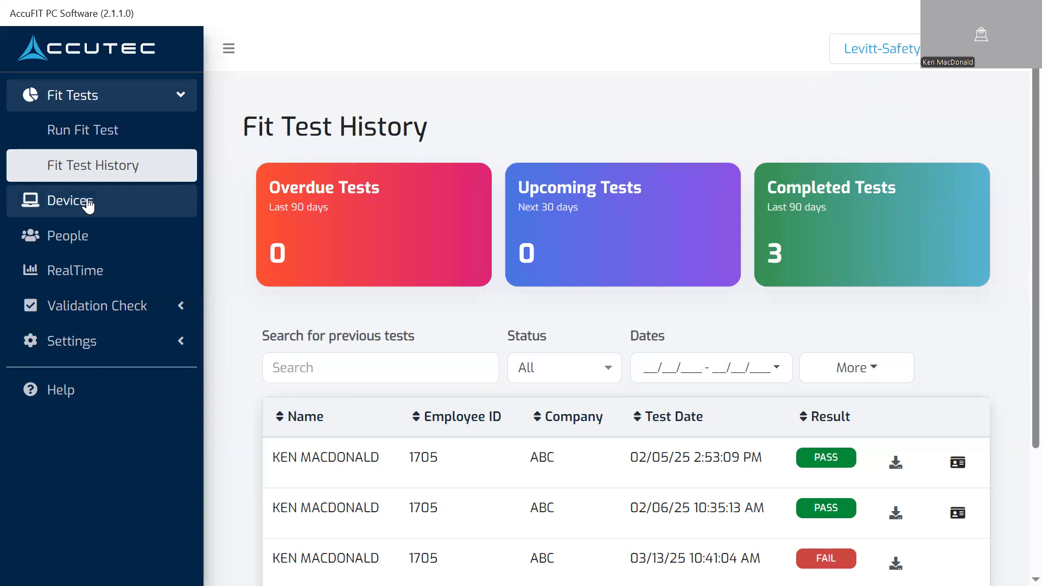
{"action": "left_click", "coordinate": [78, 202]}
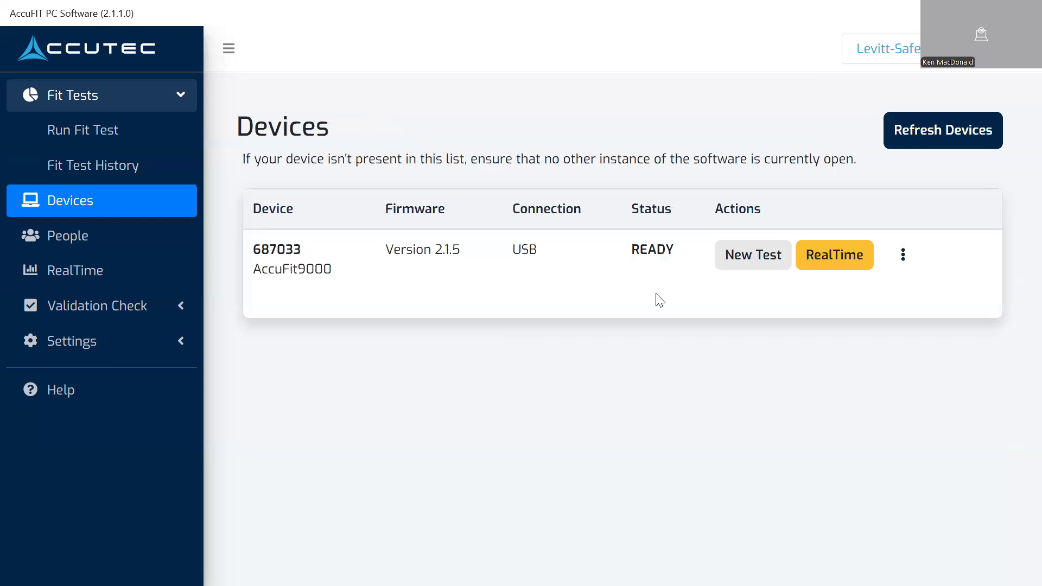
Try setting up a Manual data sync to the AccuFit9000 with protocol CSA Z94.4-2018, look through the respirator choices, and dismiss the sync.
{"action": "left_click", "coordinate": [904, 255]}
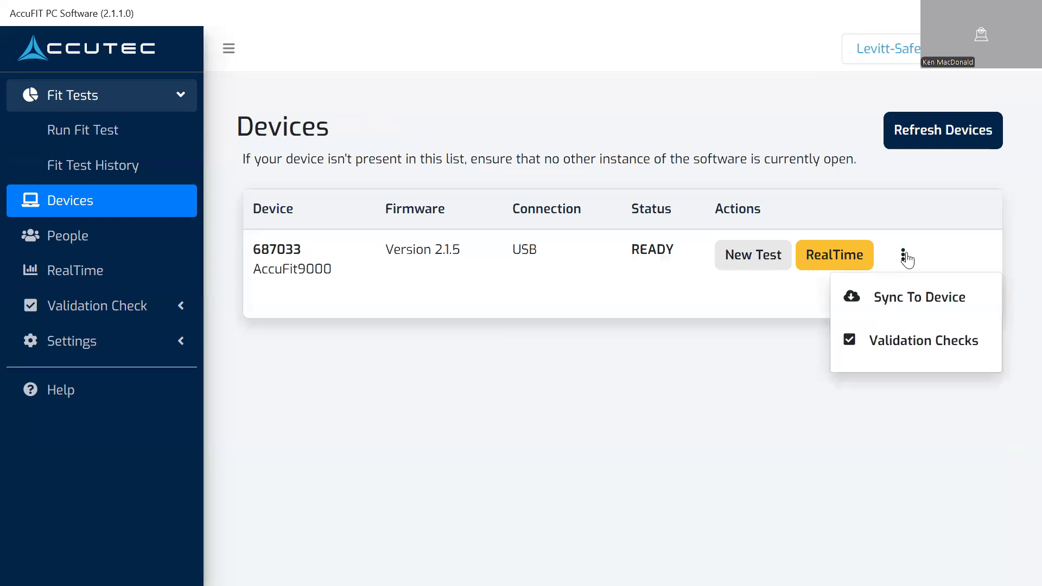
{"action": "left_click", "coordinate": [911, 297]}
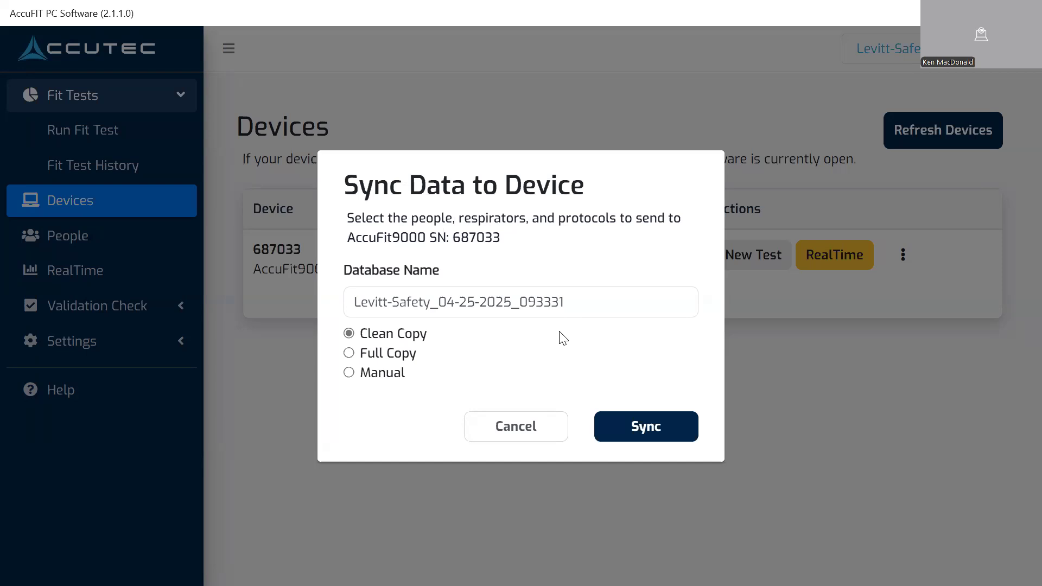
{"action": "left_click", "coordinate": [408, 356]}
{"action": "left_click", "coordinate": [365, 374]}
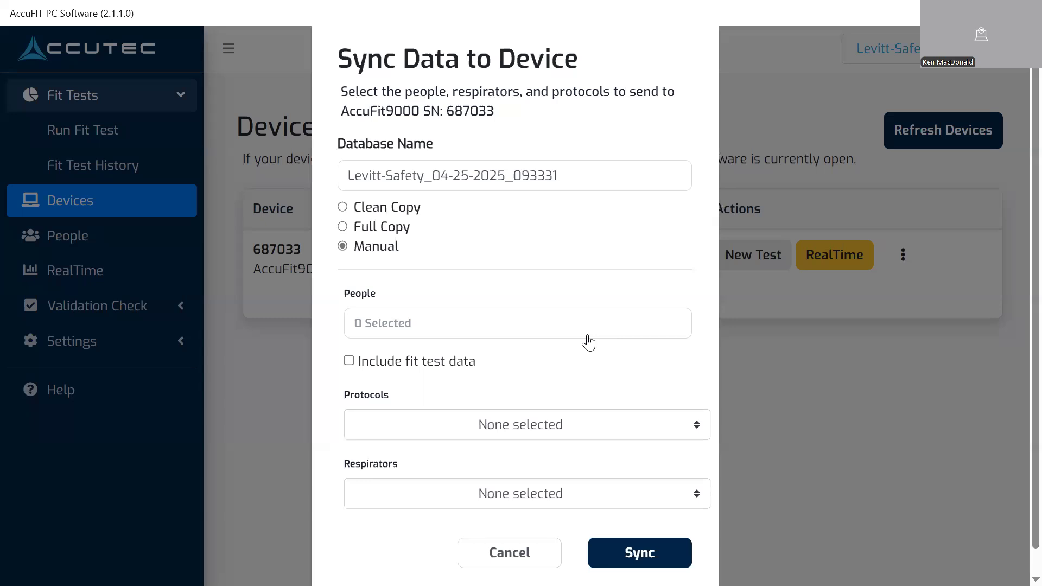
{"action": "scroll", "coordinate": [638, 362], "scroll_direction": "down", "scroll_amount": 1}
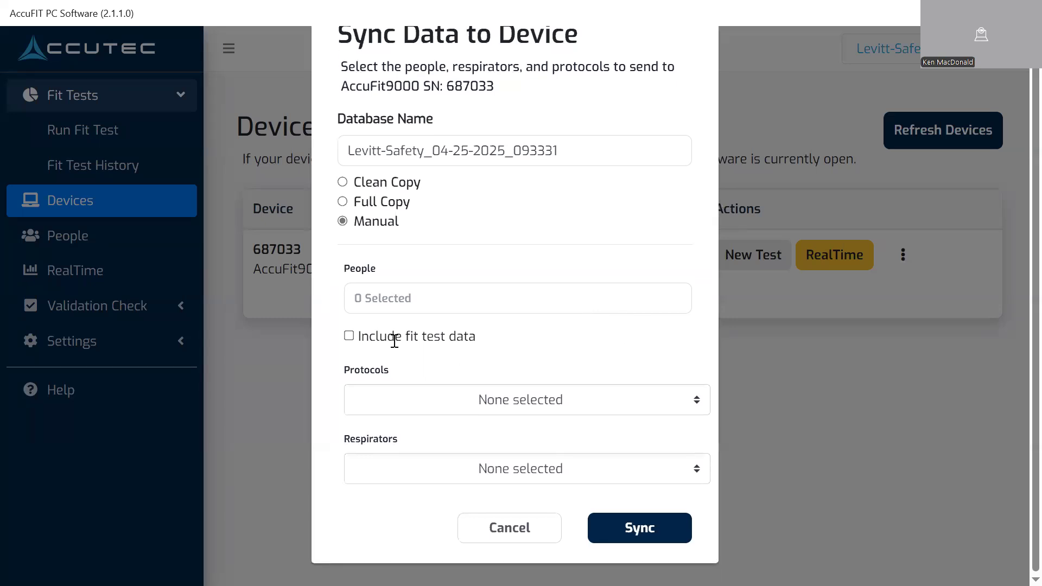
{"action": "left_click", "coordinate": [686, 400]}
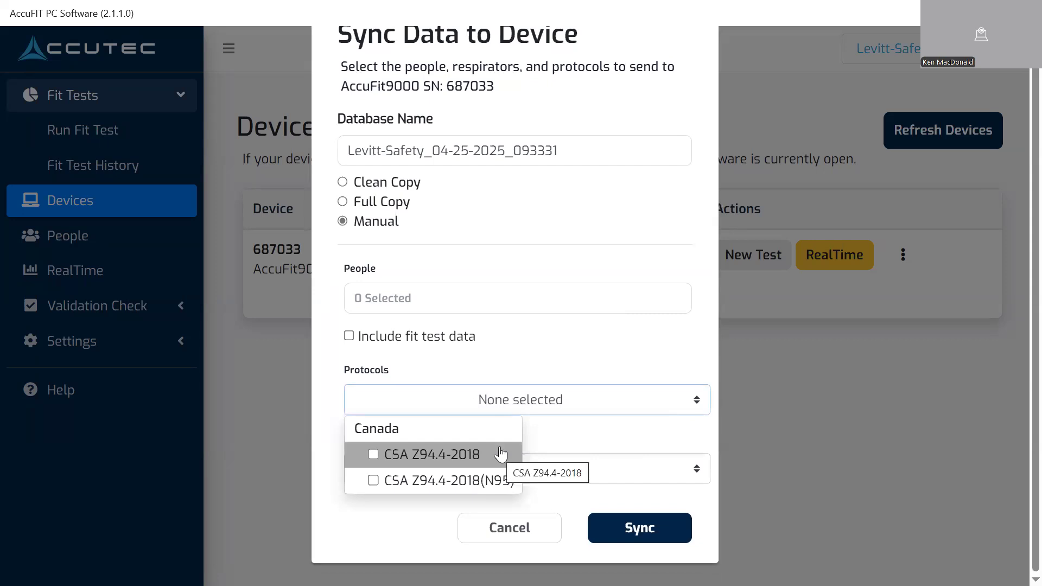
{"action": "left_click", "coordinate": [375, 454]}
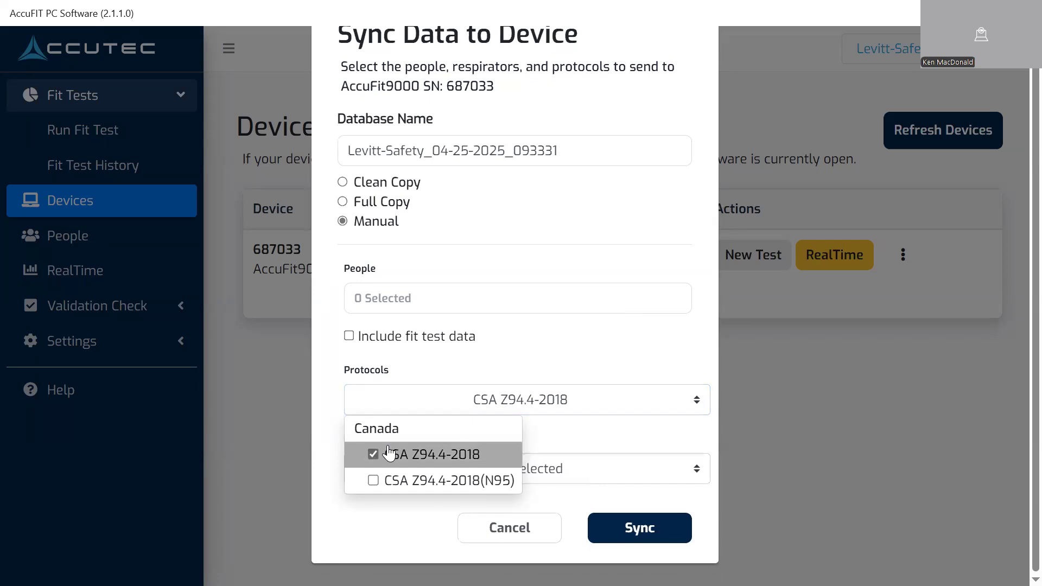
{"action": "left_click", "coordinate": [609, 470]}
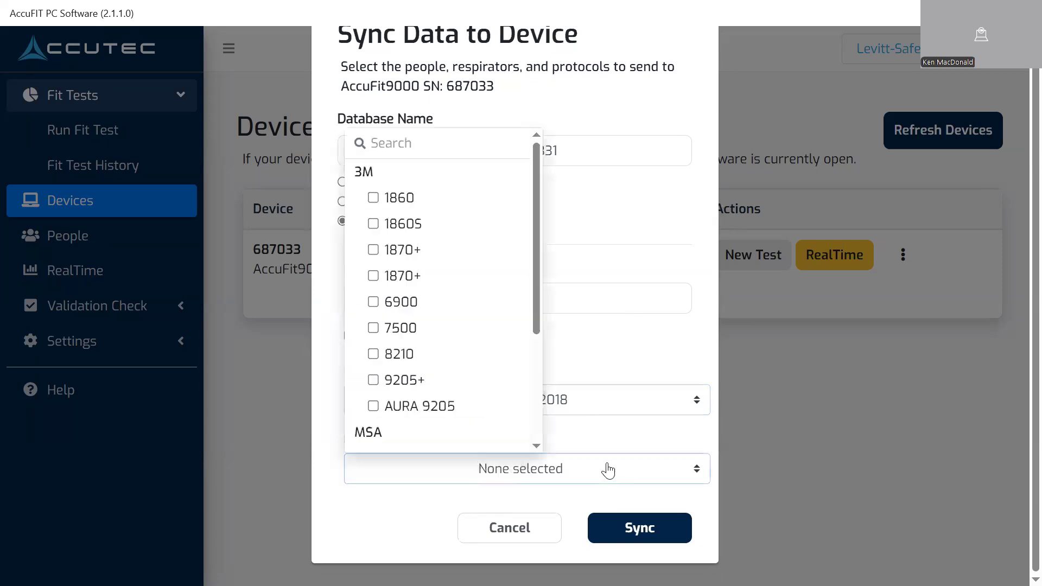
{"action": "mouse_move", "coordinate": [535, 284]}
{"action": "left_mouse_down"}
{"action": "mouse_move", "coordinate": [537, 373]}
{"action": "mouse_move", "coordinate": [530, 272]}
{"action": "left_mouse_up"}
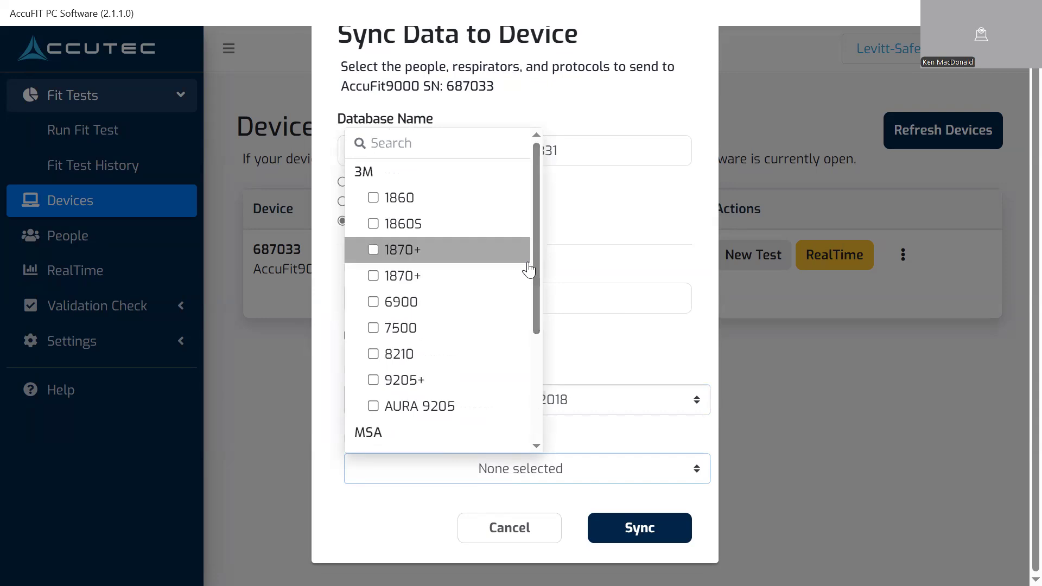
{"action": "left_click", "coordinate": [629, 429]}
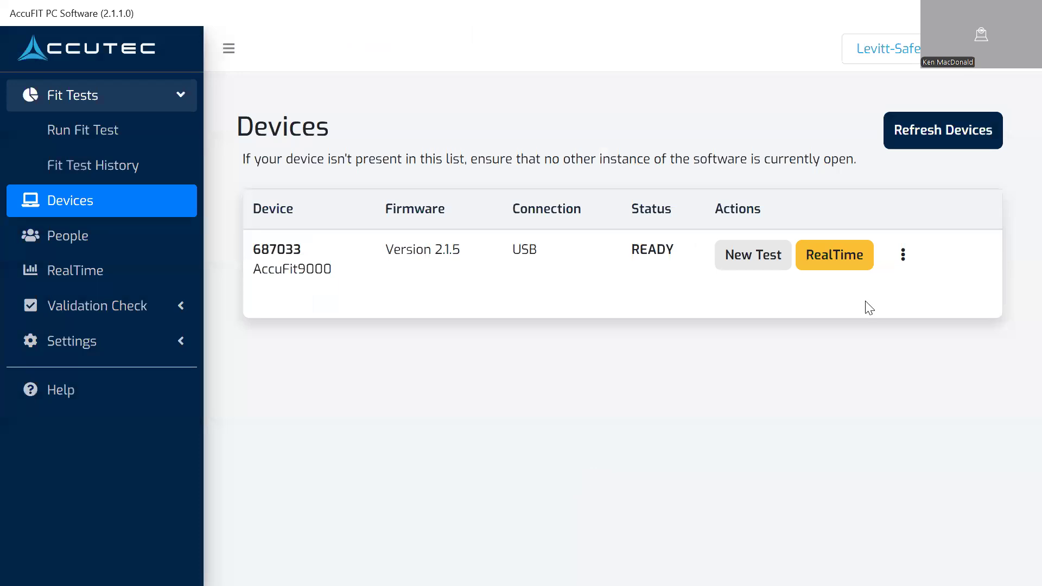
Sync a Clean Copy of the Levitt-Safety database to the connected AccuFit9000 and close the completion notice.
{"action": "left_click", "coordinate": [902, 256]}
{"action": "left_click", "coordinate": [908, 296]}
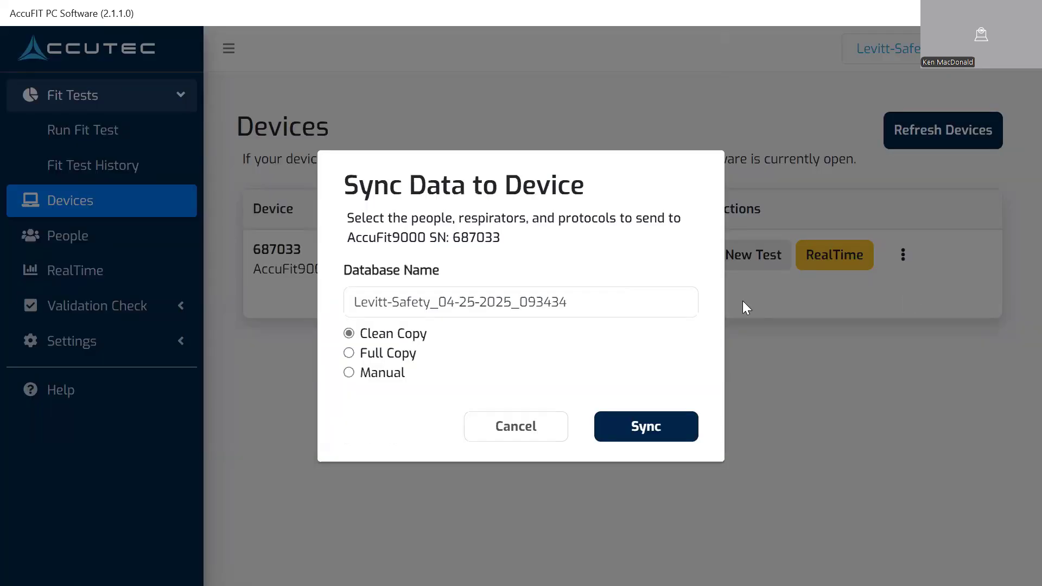
{"action": "left_click", "coordinate": [645, 427]}
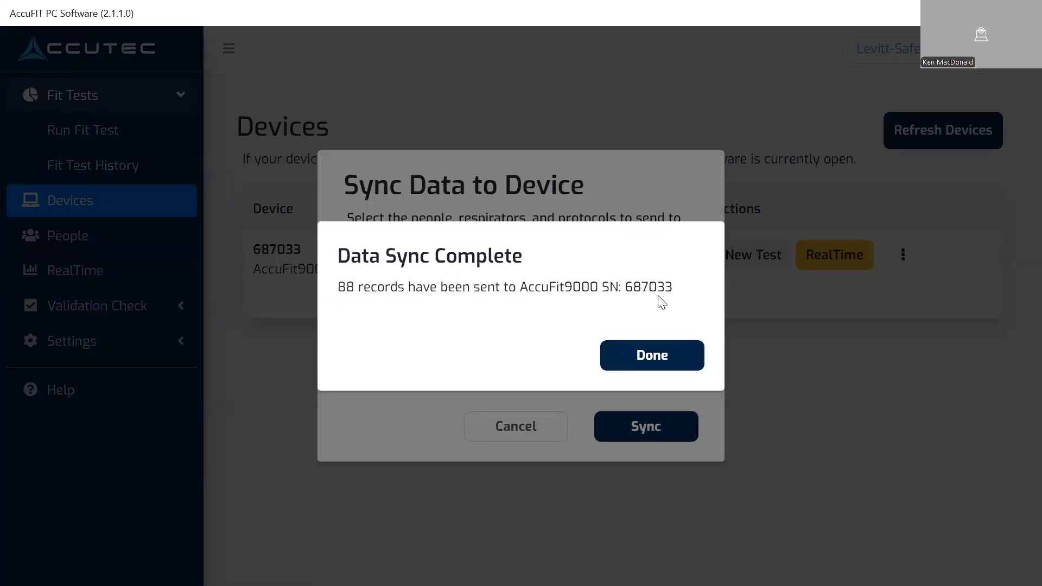
{"action": "left_click", "coordinate": [638, 354]}
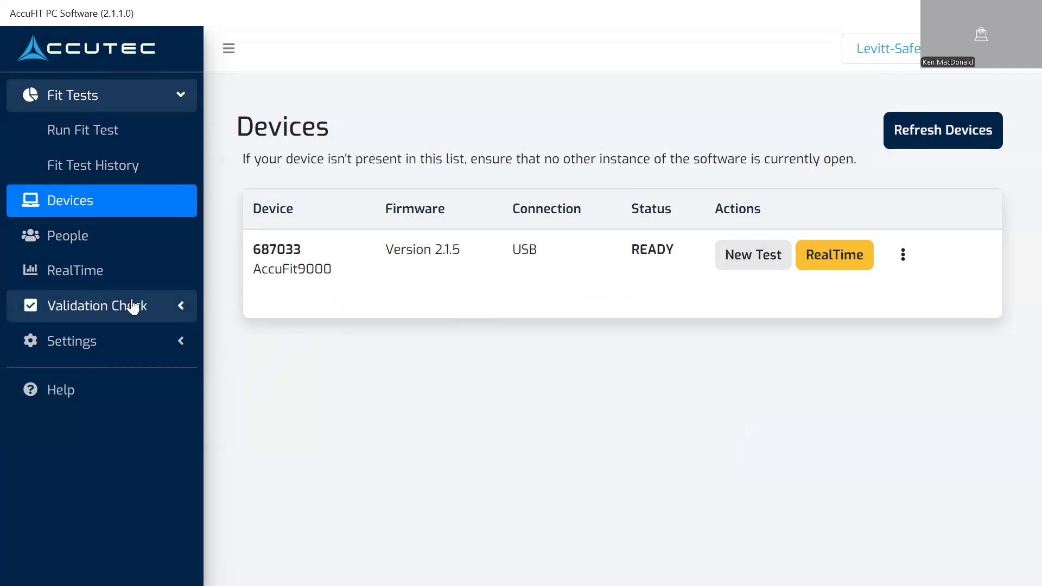
Begin a data import from the Data Management settings.
{"action": "left_click", "coordinate": [100, 341]}
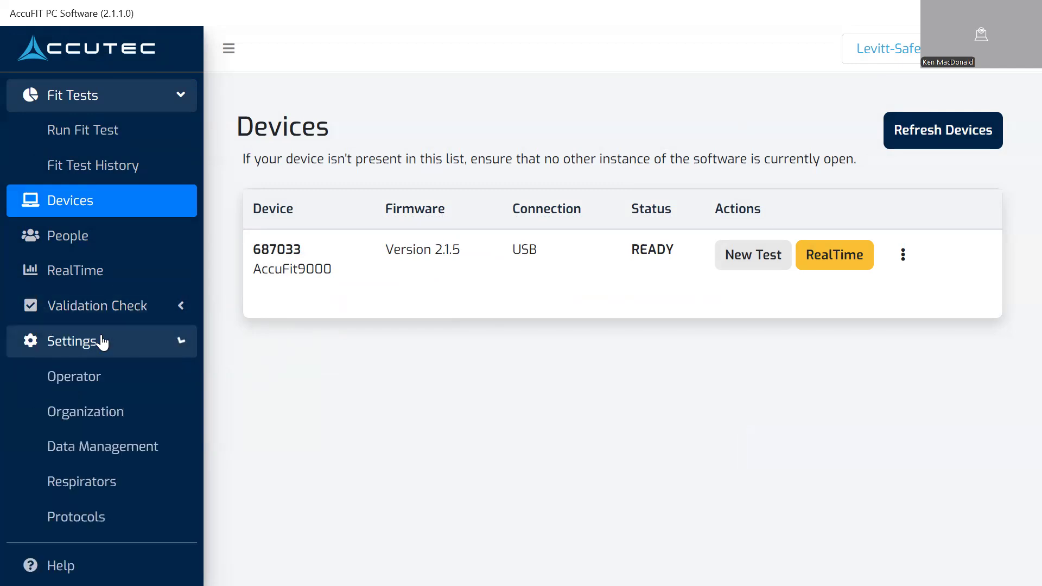
{"action": "left_click", "coordinate": [89, 453]}
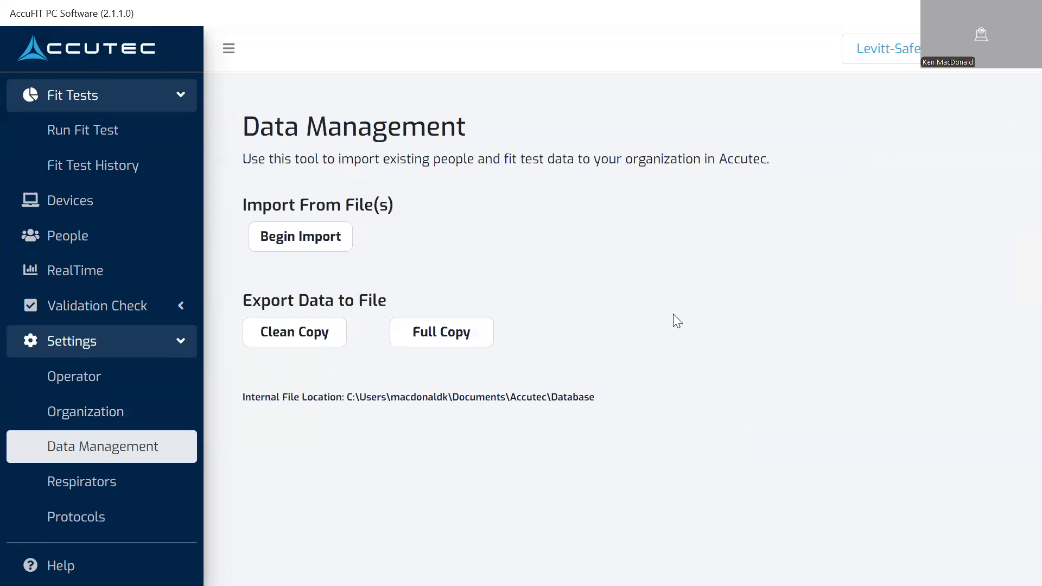
{"action": "left_click", "coordinate": [301, 241]}
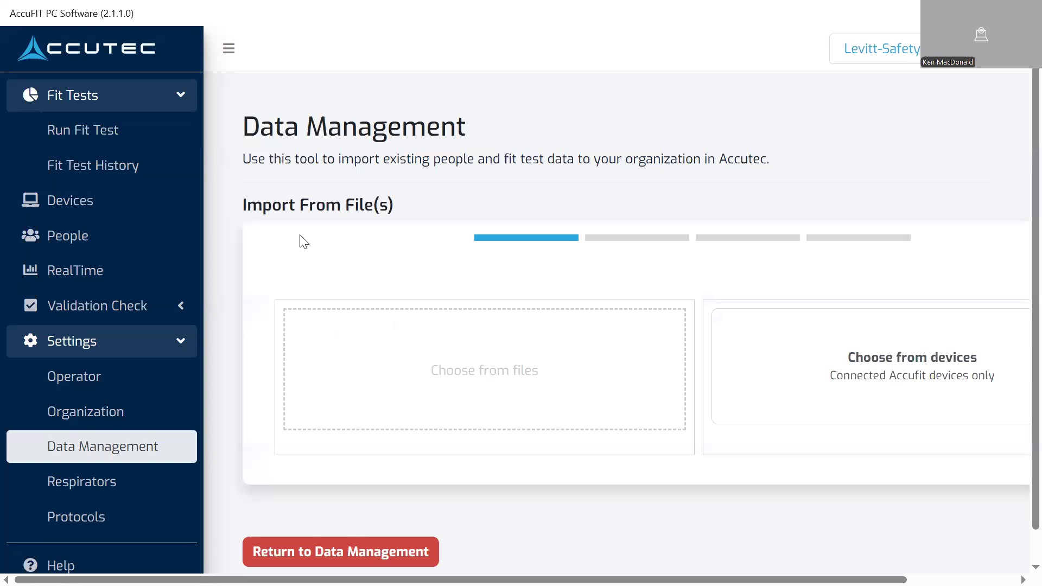
Load levitt safety 2_2.mfdb from the MaskFit folder on the USB drive for import, and cancel that import.
{"action": "left_click", "coordinate": [477, 374]}
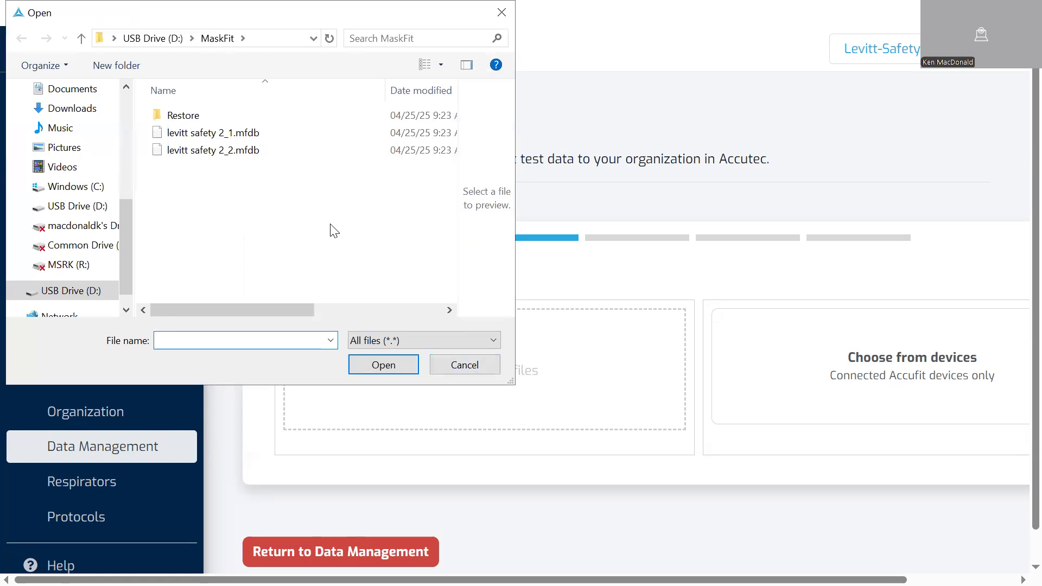
{"action": "left_click", "coordinate": [173, 39]}
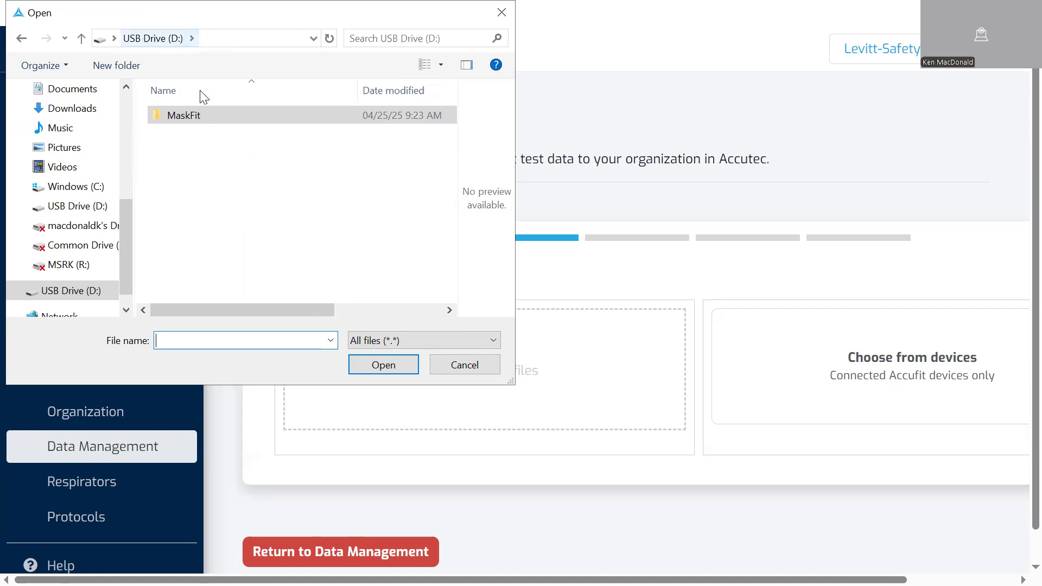
{"action": "double_click", "coordinate": [180, 117]}
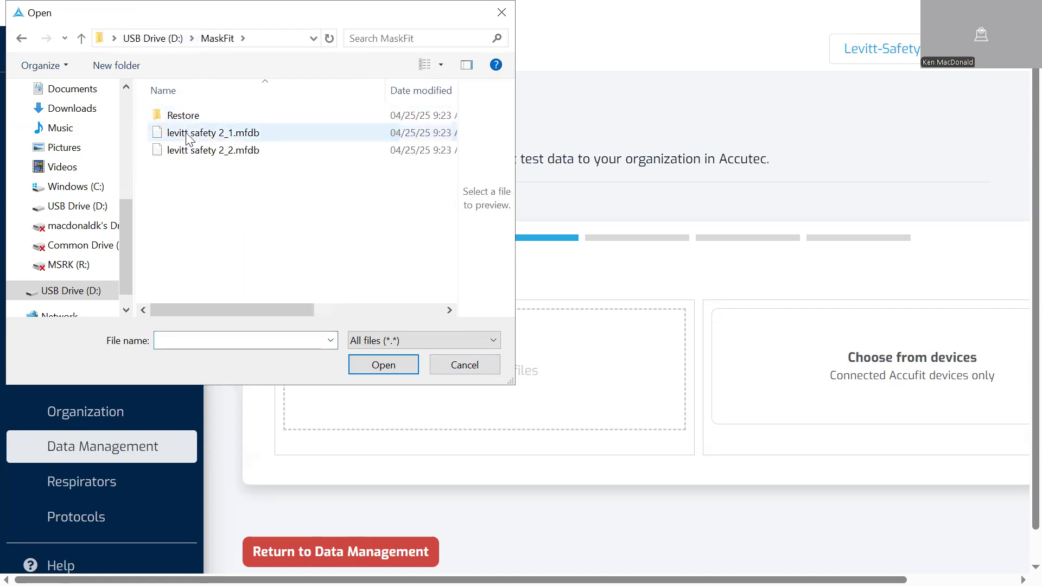
{"action": "left_click", "coordinate": [198, 152]}
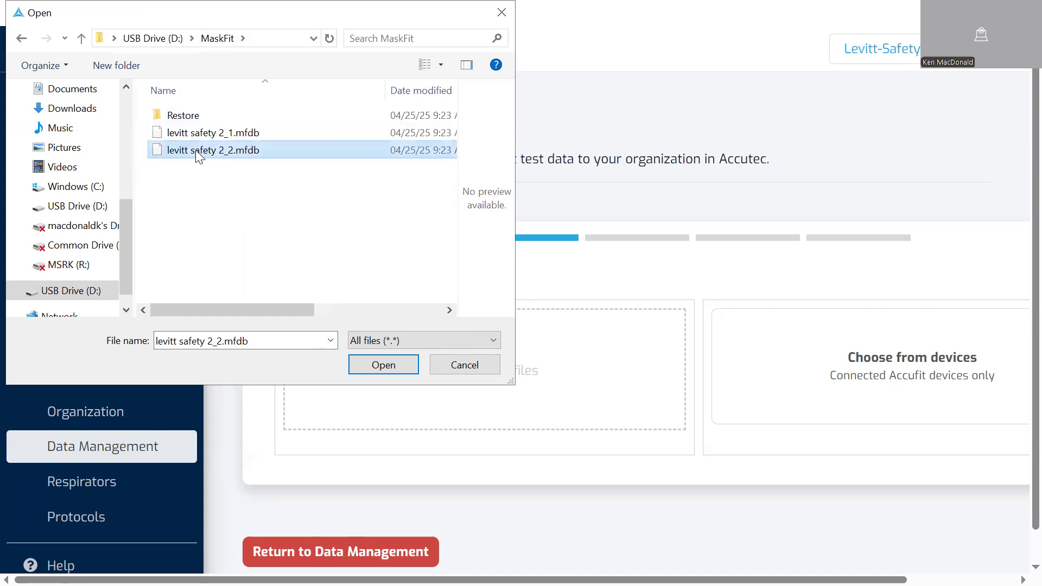
{"action": "left_click", "coordinate": [379, 370]}
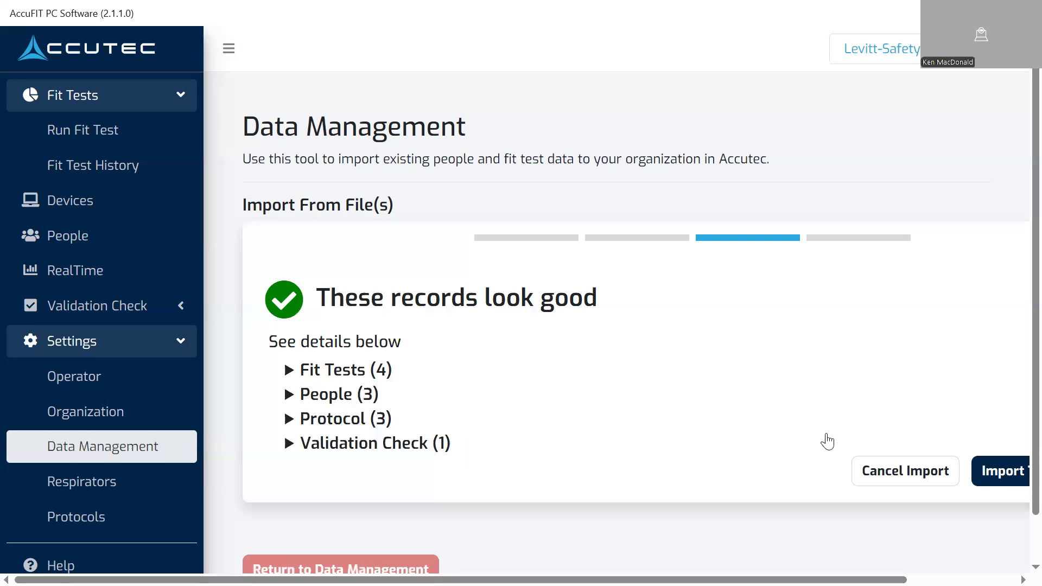
{"action": "left_click", "coordinate": [907, 478]}
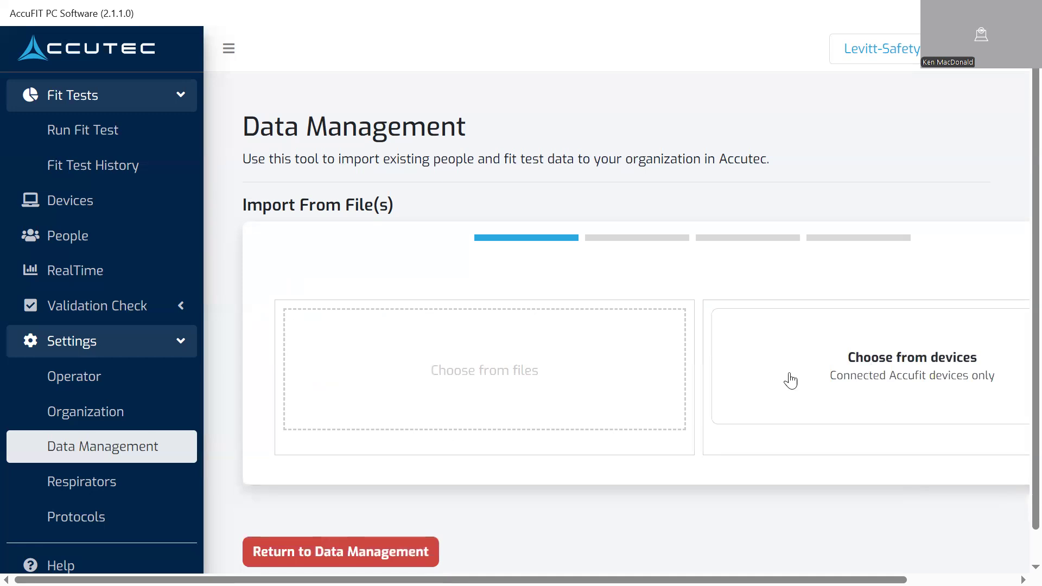
Import the levitt safety 2.mfdb database from the connected AccuFit9000 and go back to the main Data Management page.
{"action": "left_click", "coordinate": [910, 367]}
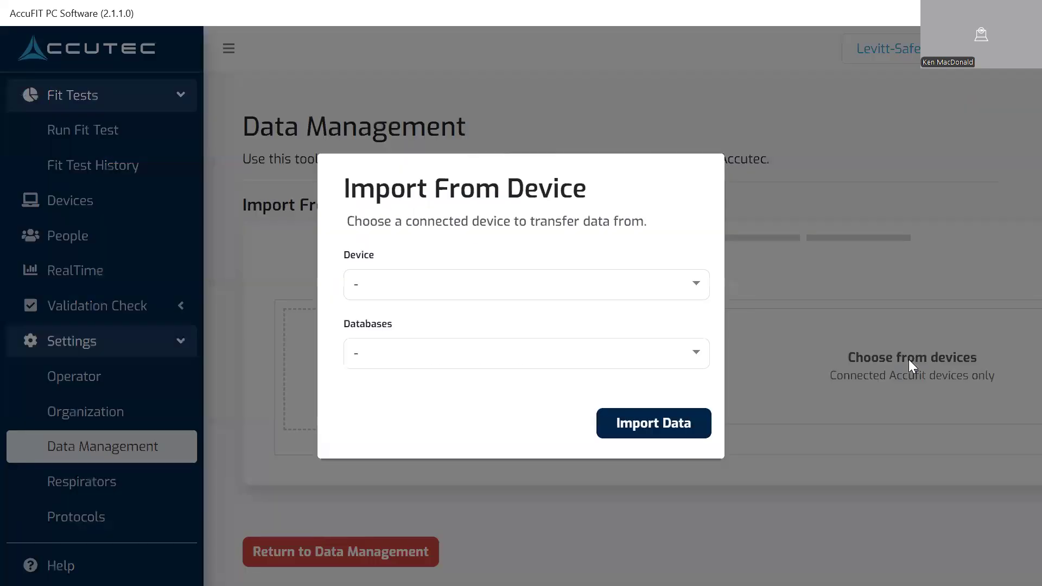
{"action": "left_click", "coordinate": [696, 288]}
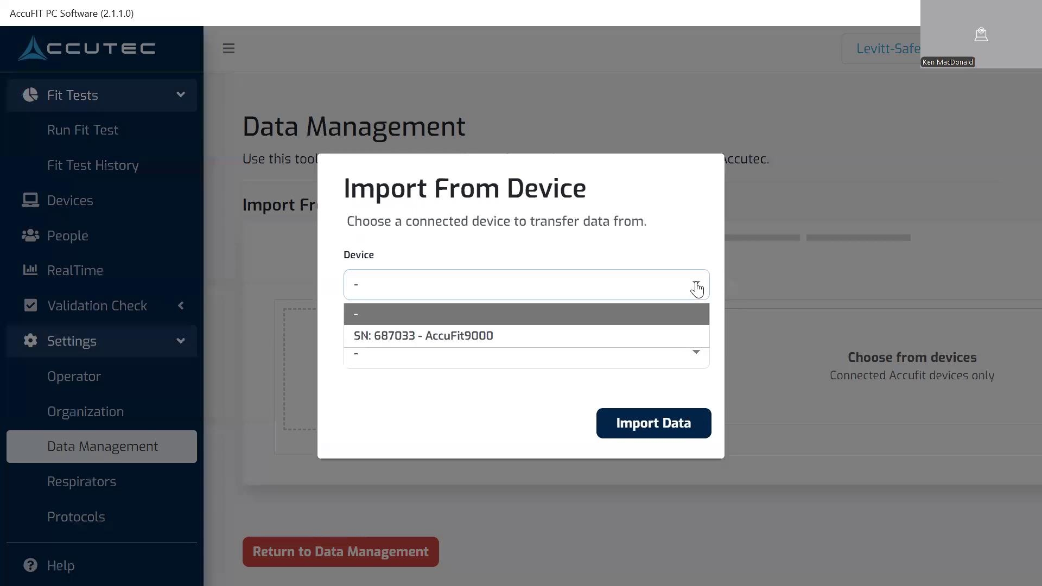
{"action": "left_click", "coordinate": [489, 336]}
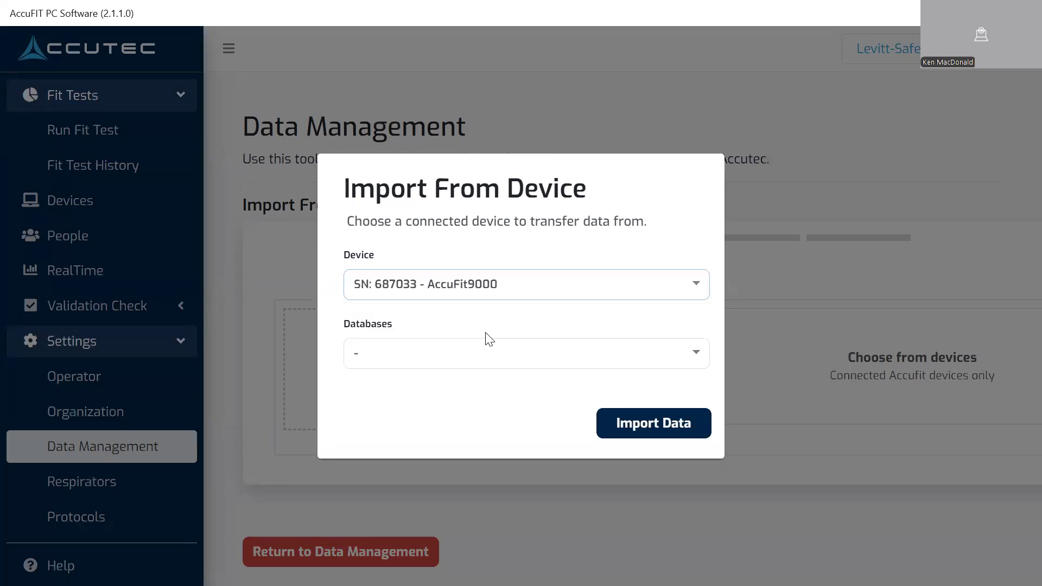
{"action": "left_click", "coordinate": [695, 354]}
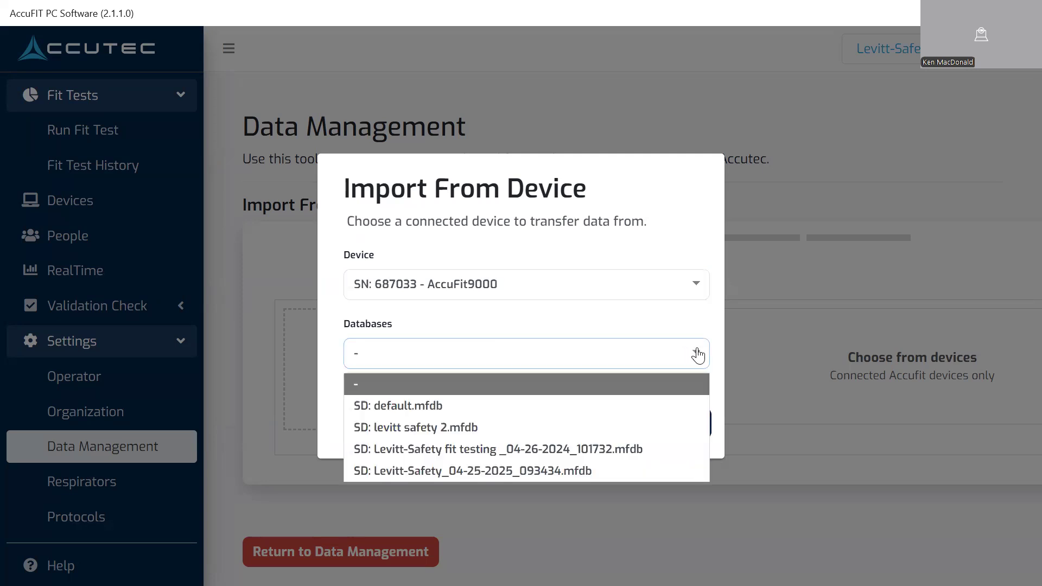
{"action": "left_click", "coordinate": [439, 428]}
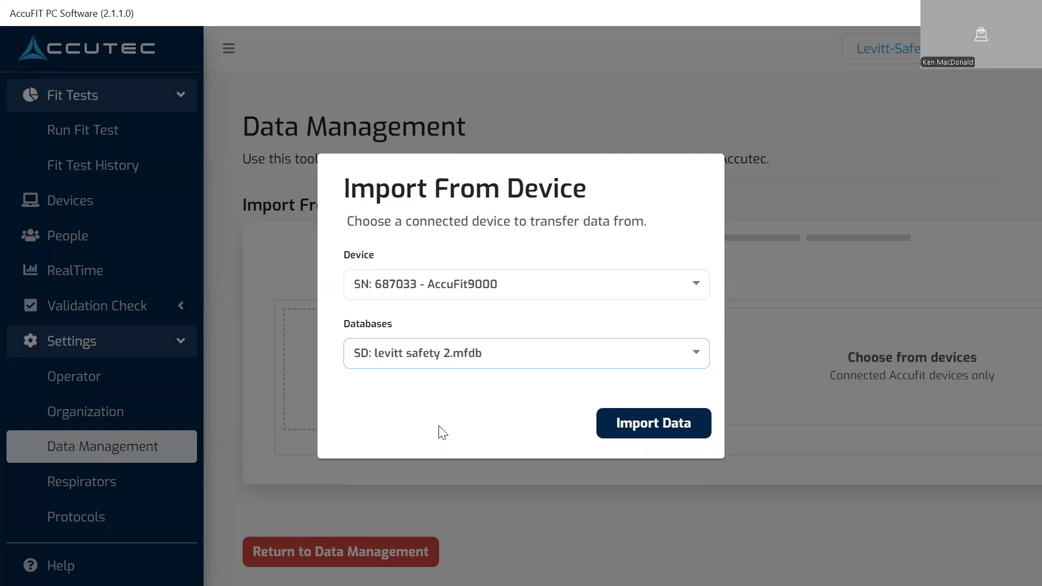
{"action": "left_click", "coordinate": [660, 426]}
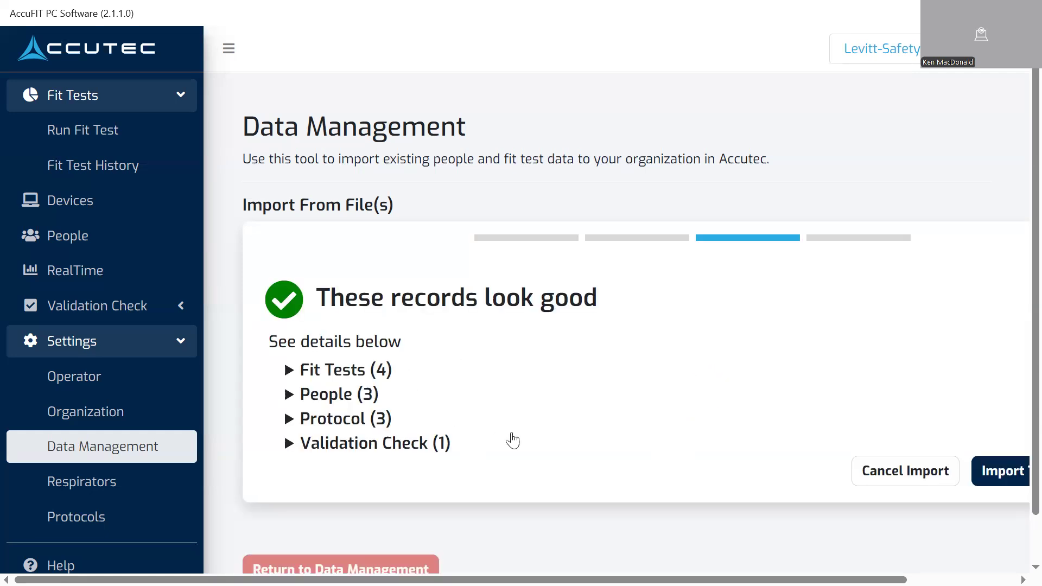
{"action": "left_click", "coordinate": [996, 473]}
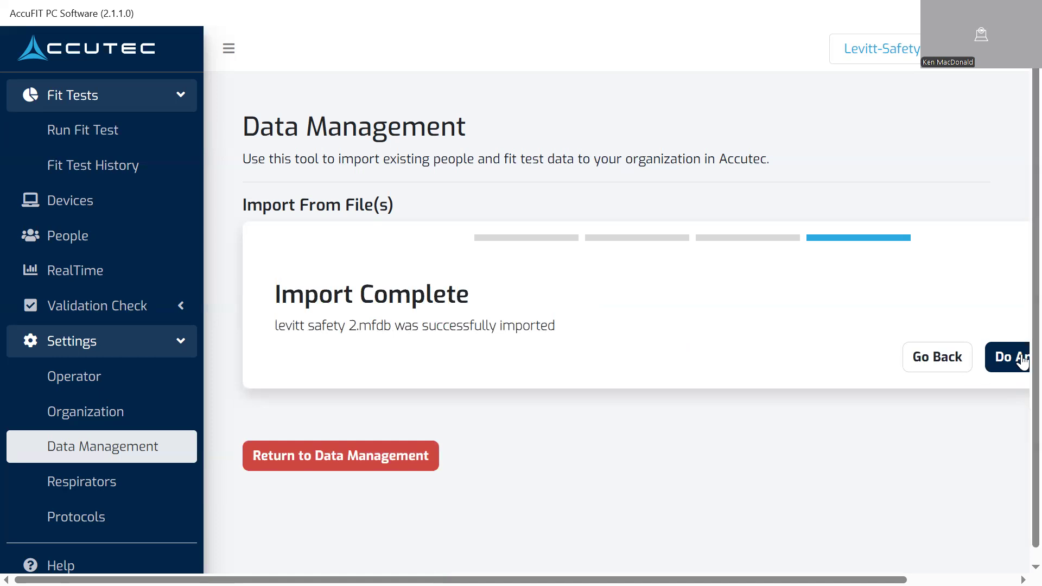
{"action": "left_click", "coordinate": [944, 359]}
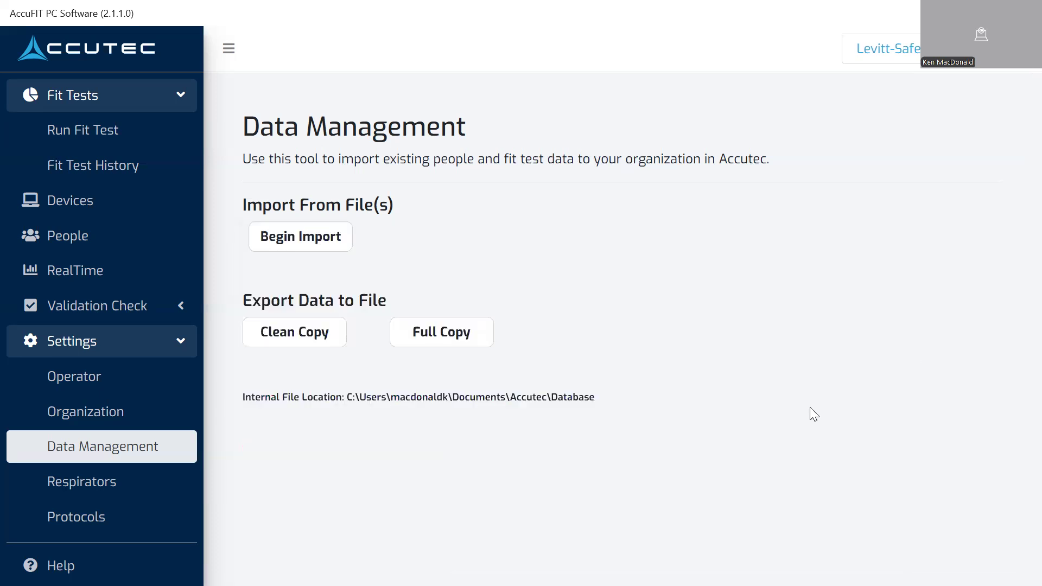
Examine the completed tests and the full list of records in Fit Test History.
{"action": "left_click", "coordinate": [81, 169]}
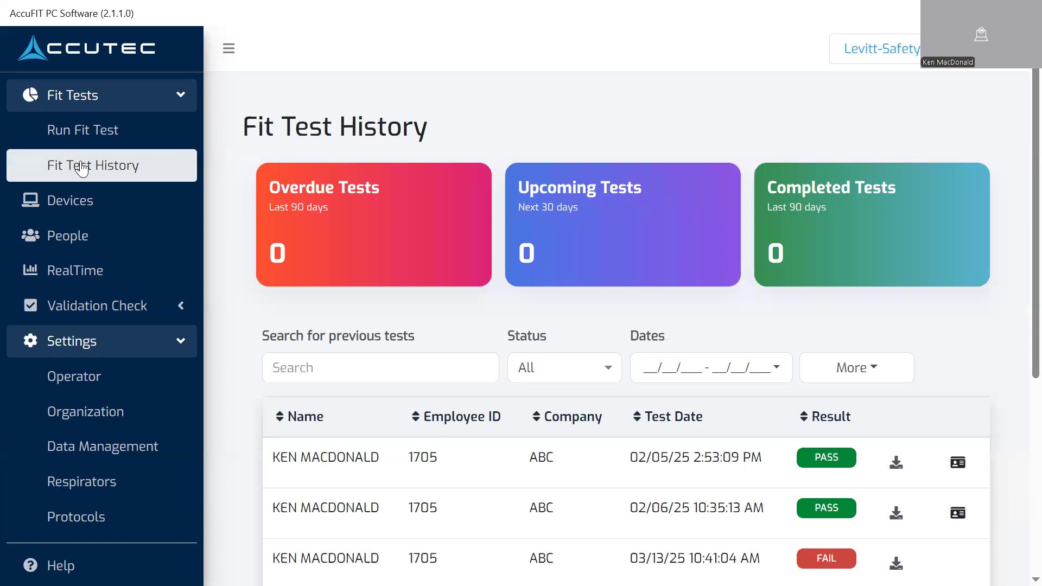
{"action": "scroll", "coordinate": [637, 305], "scroll_direction": "down", "scroll_amount": 5}
{"action": "scroll", "coordinate": [584, 298], "scroll_direction": "up", "scroll_amount": 4}
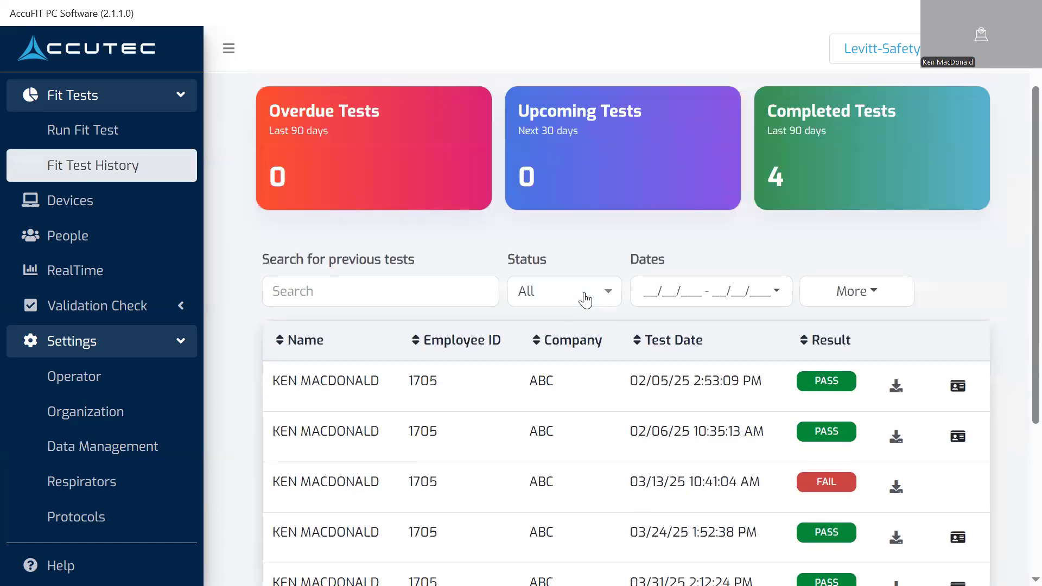
{"action": "scroll", "coordinate": [627, 299], "scroll_direction": "down", "scroll_amount": 4}
{"action": "scroll", "coordinate": [672, 296], "scroll_direction": "up", "scroll_amount": 4}
{"action": "scroll", "coordinate": [914, 309], "scroll_direction": "down", "scroll_amount": 3}
{"action": "scroll", "coordinate": [1019, 307], "scroll_direction": "down", "scroll_amount": 2}
{"action": "scroll", "coordinate": [1018, 301], "scroll_direction": "up", "scroll_amount": 5}
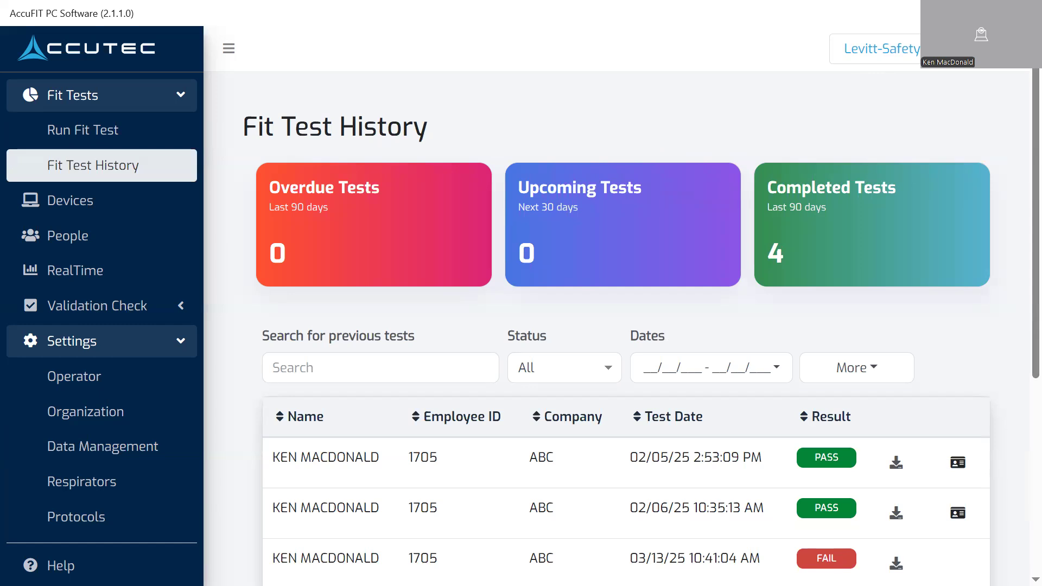
Show the available organizations and sub-organizations.
{"action": "left_click", "coordinate": [916, 51]}
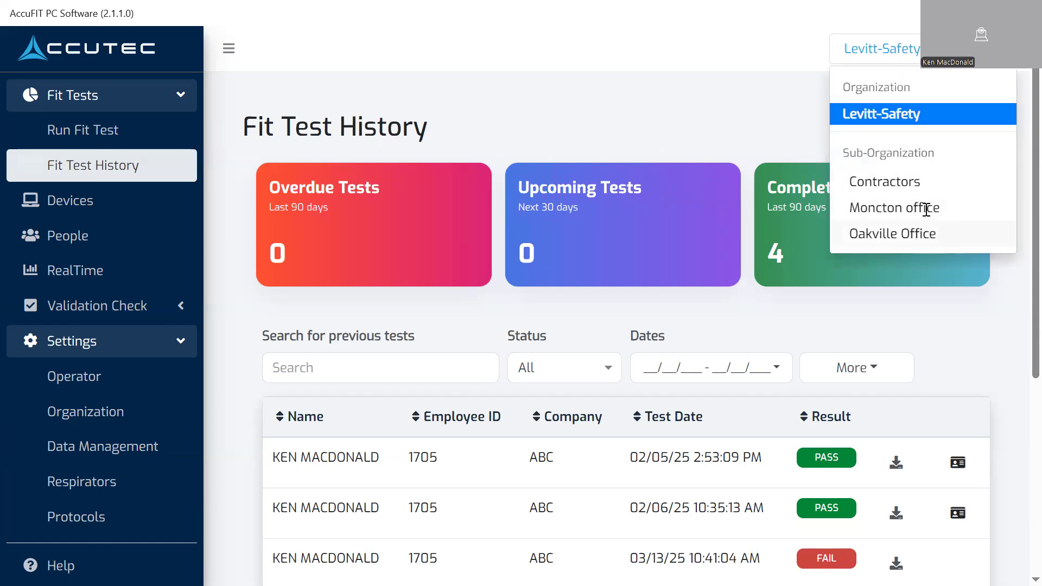